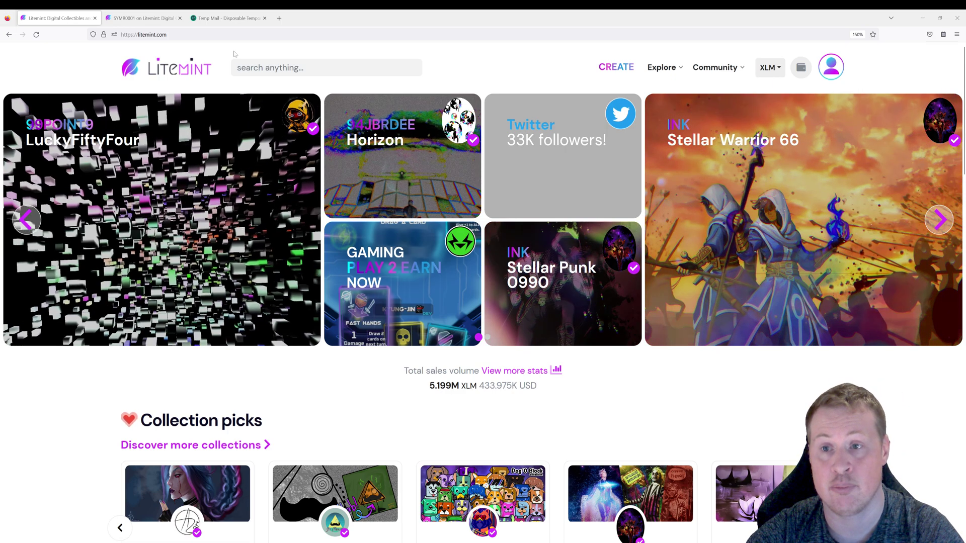
# - Switch to the second browser tab holding the SYMR0001 item page
pyautogui.click(201, 34)
pyautogui.click(55, 57)
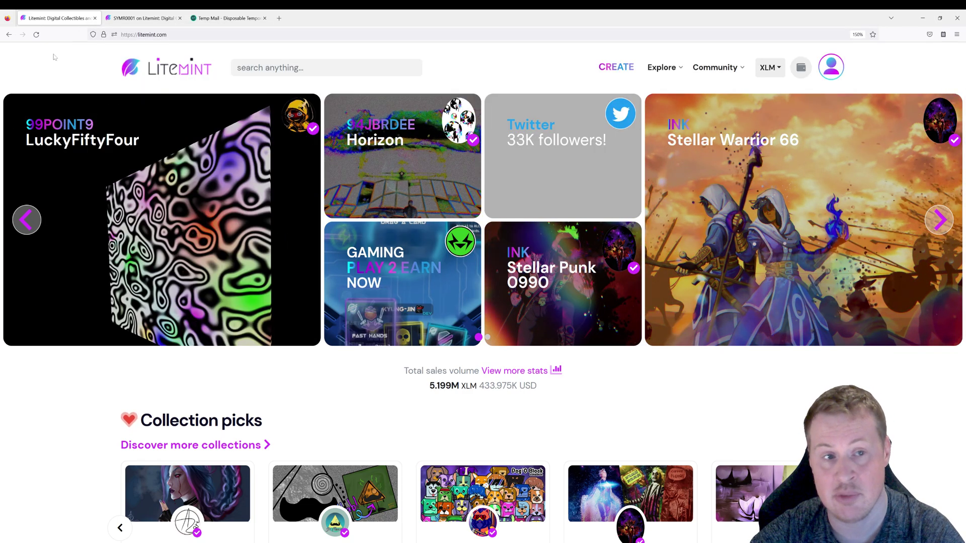
pyautogui.click(122, 19)
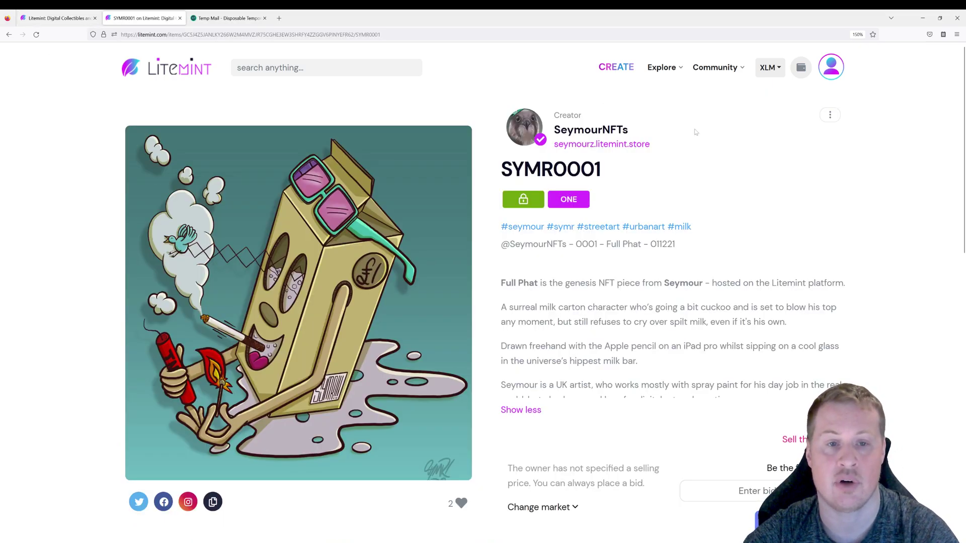
pyautogui.moveTo(601, 169); pyautogui.dragTo(492, 166)
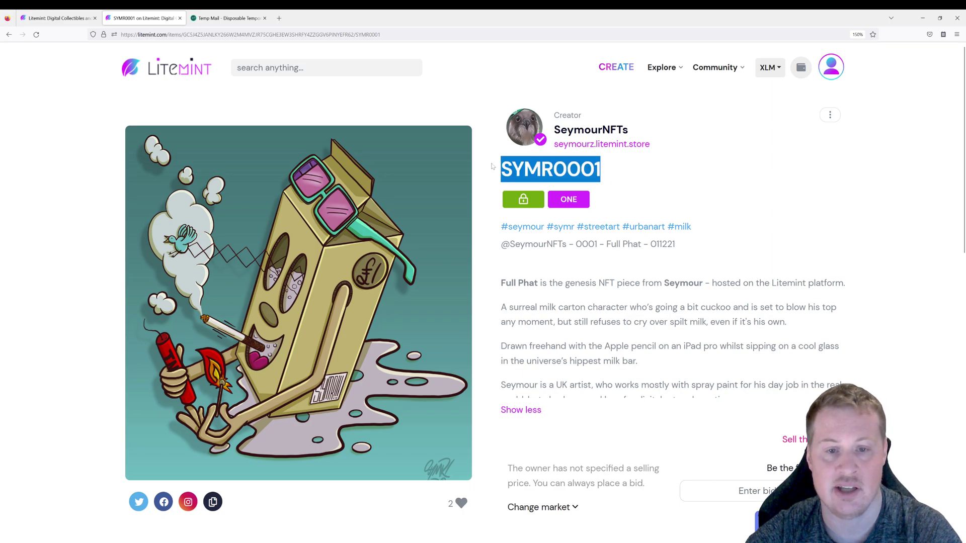
pyautogui.click(532, 411)
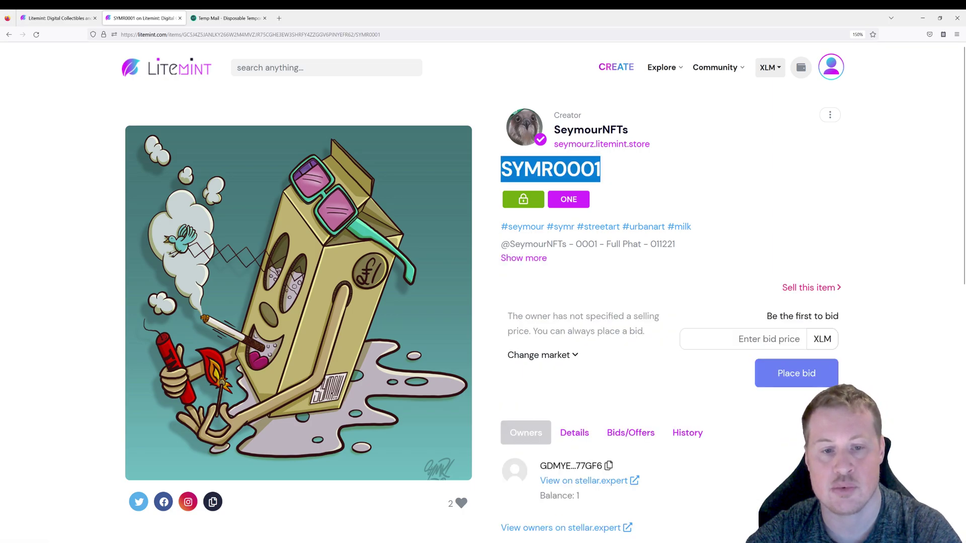
pyautogui.click(528, 259)
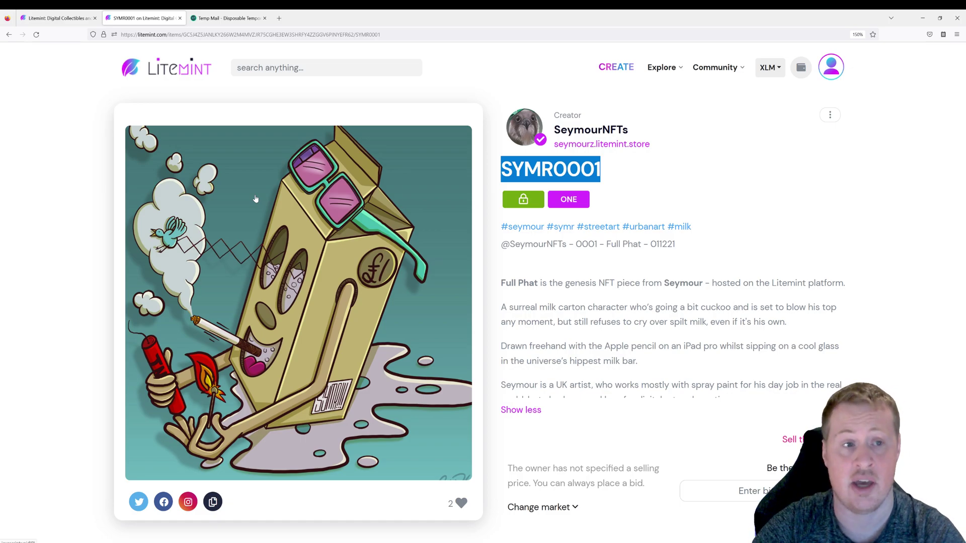
pyautogui.click(761, 175)
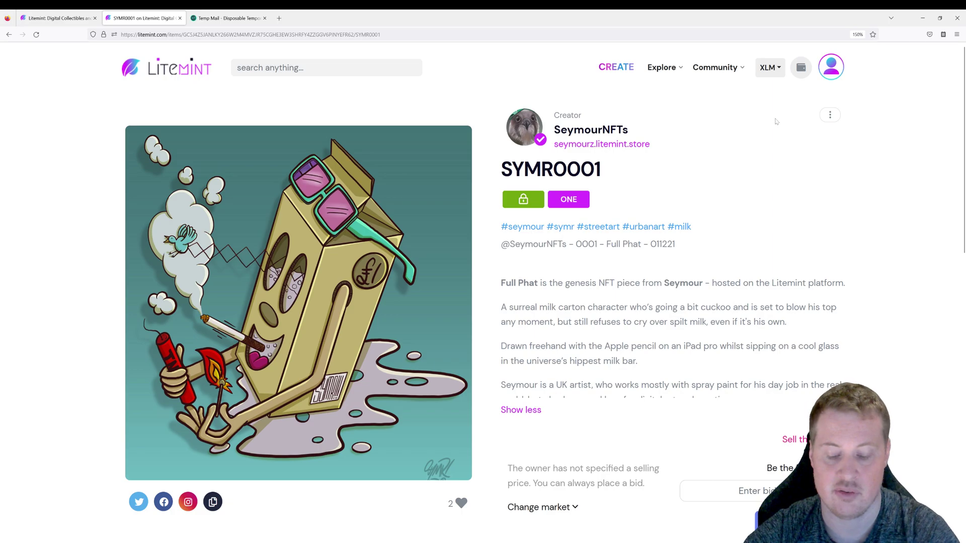
pyautogui.hotkey('ctrl', 'shift', 'm')
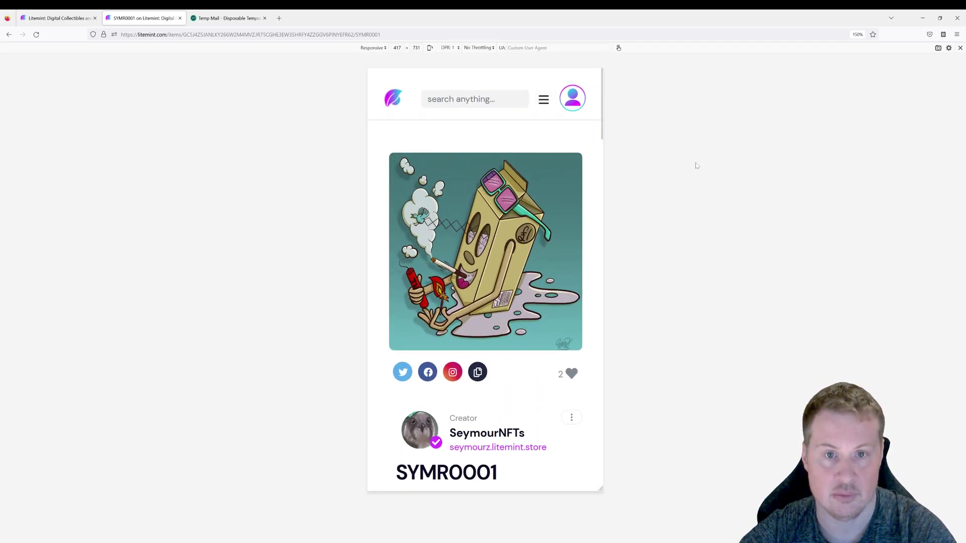
pyautogui.click(542, 101)
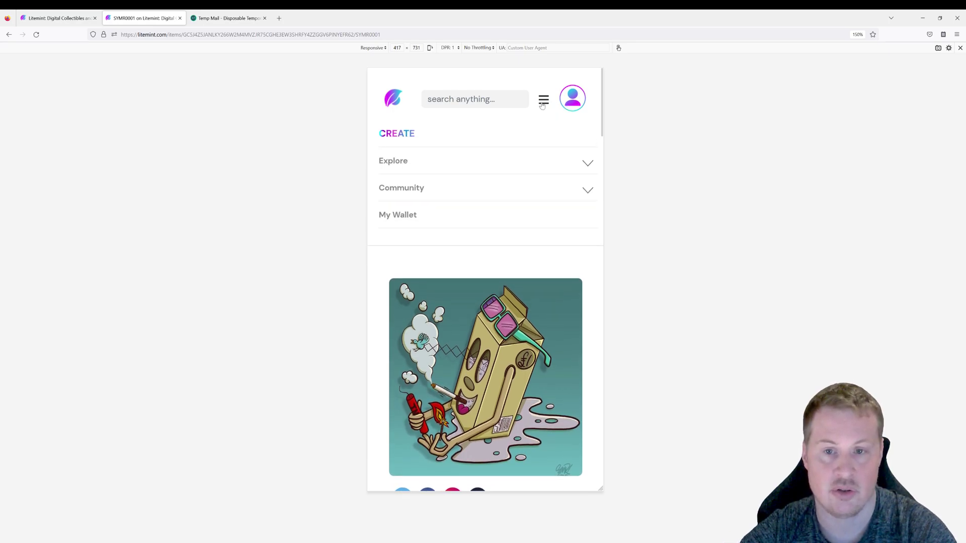
pyautogui.click(392, 215)
pyautogui.click(589, 91)
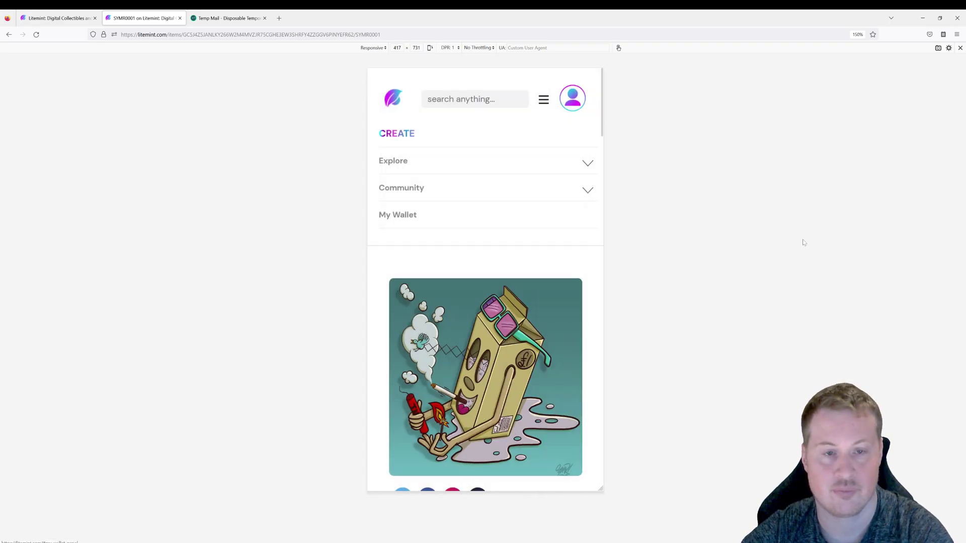
pyautogui.hotkey('ctrl', 'shift', 'm')
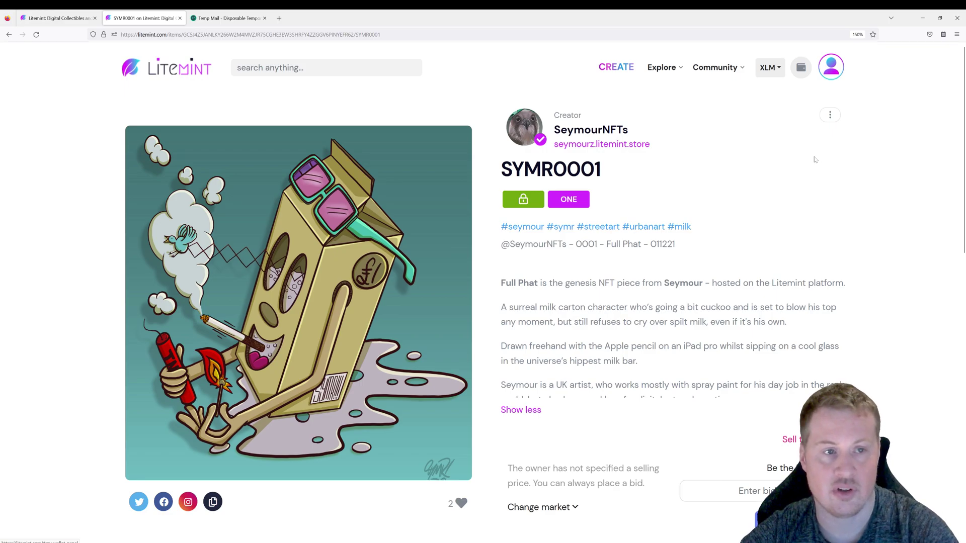
# - Request a Litemint Magic Link login sent to the pasted temporary email address
pyautogui.click(830, 67)
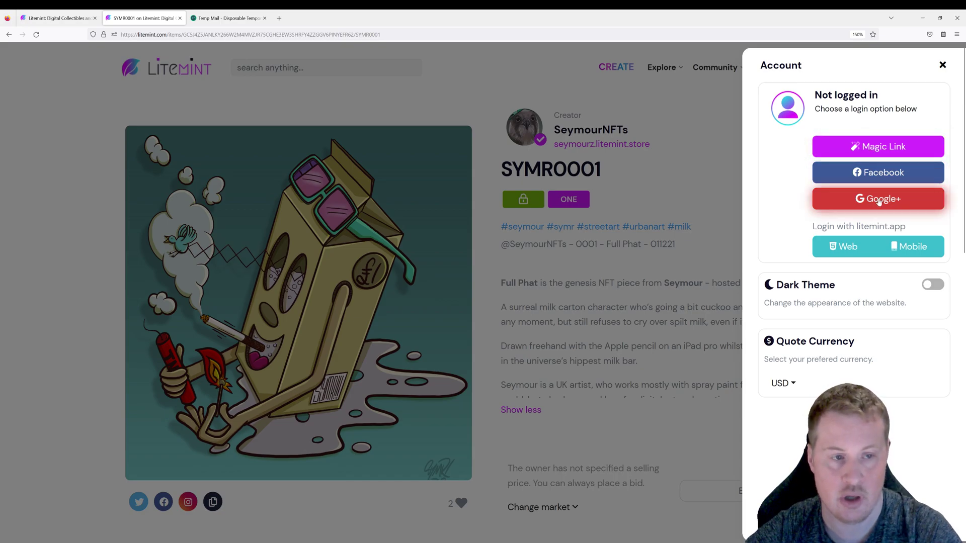
pyautogui.click(881, 146)
pyautogui.click(452, 311)
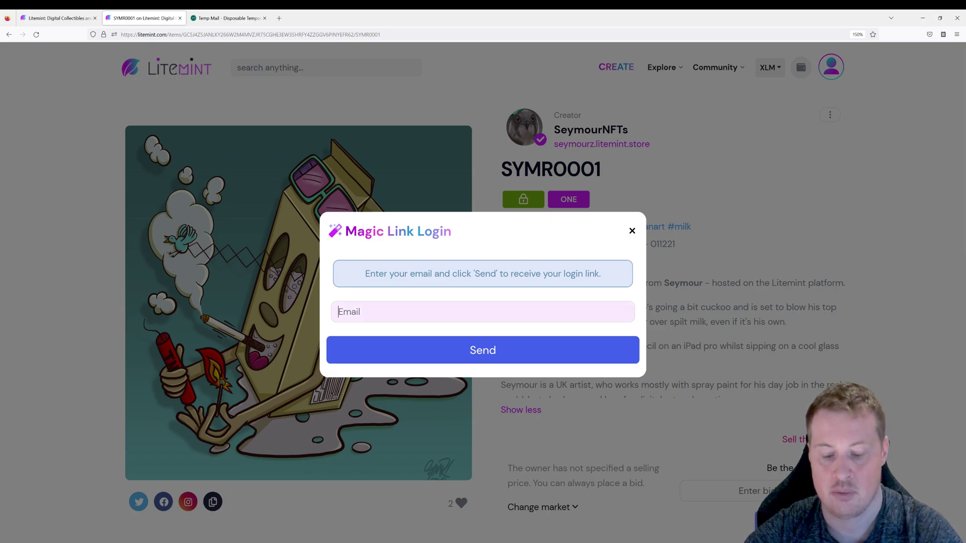
pyautogui.hotkey('ctrl', 'v')
pyautogui.click(480, 352)
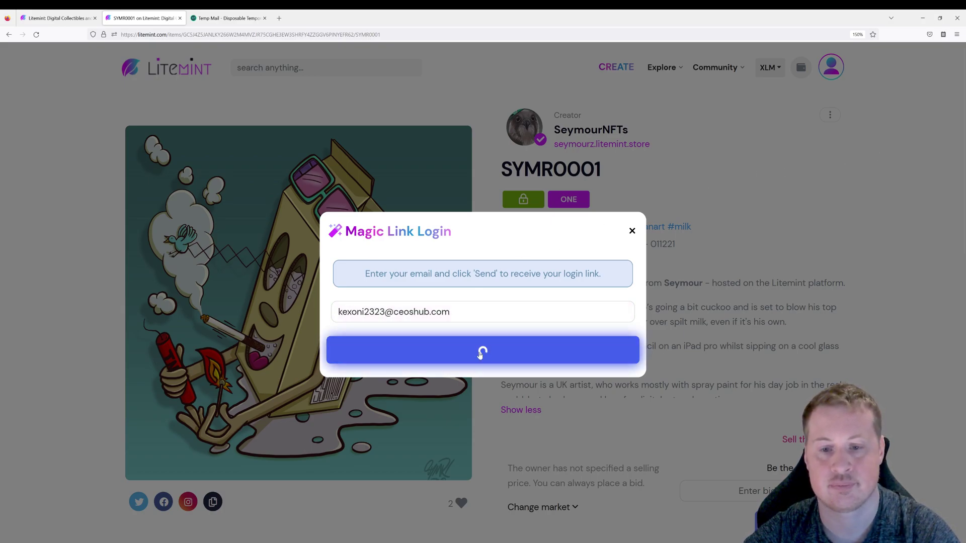
# - Open the 'Your Litemint Magic Link' email in Temp Mail and follow its LOG IN TO LITEMINT link
pyautogui.click(227, 18)
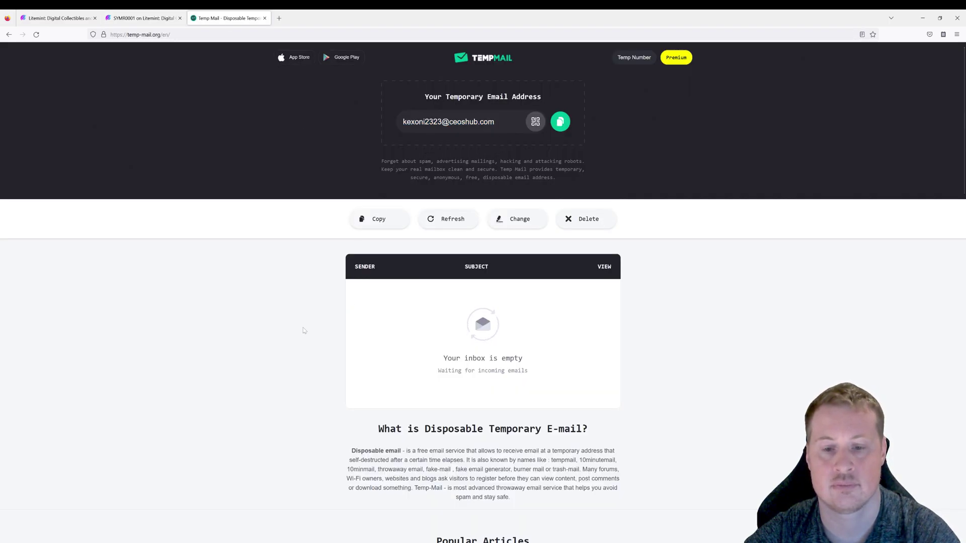
pyautogui.click(513, 294)
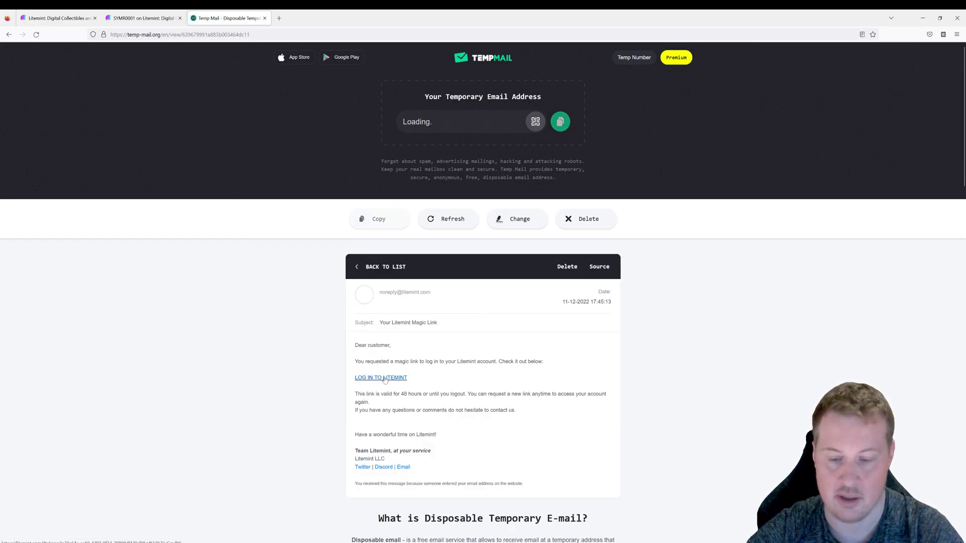
pyautogui.click(385, 379)
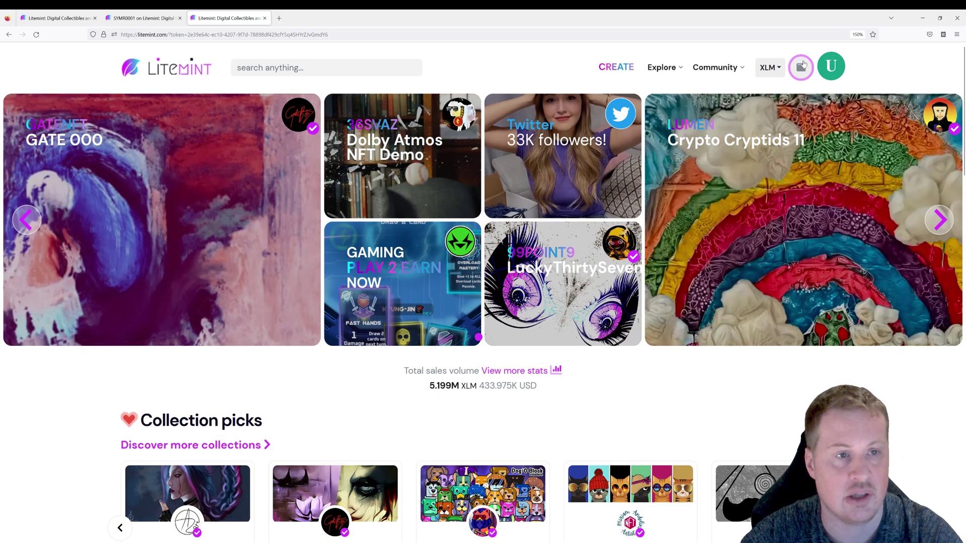
# - Connect the Albedo wallet with the saved password, copy its public key, and close the Wallet panel
pyautogui.click(803, 67)
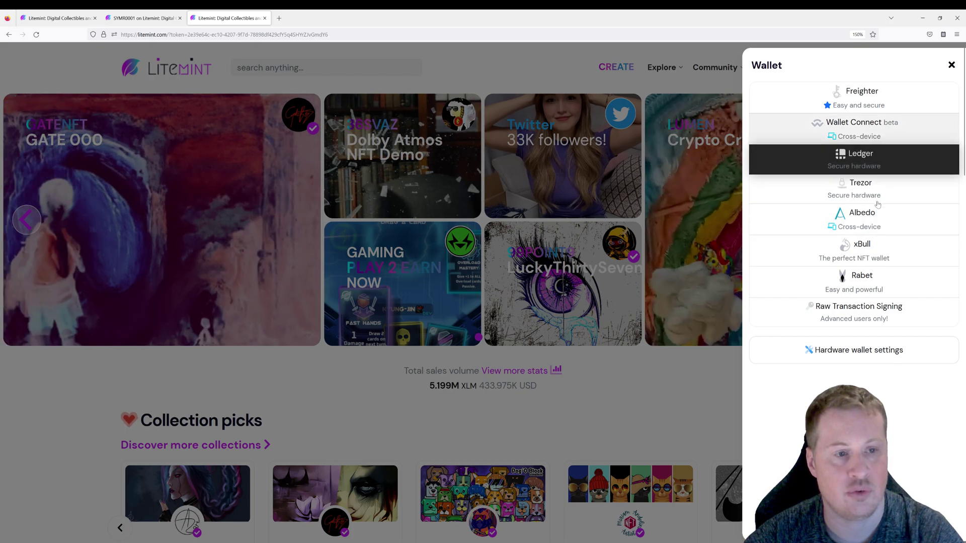
pyautogui.click(886, 220)
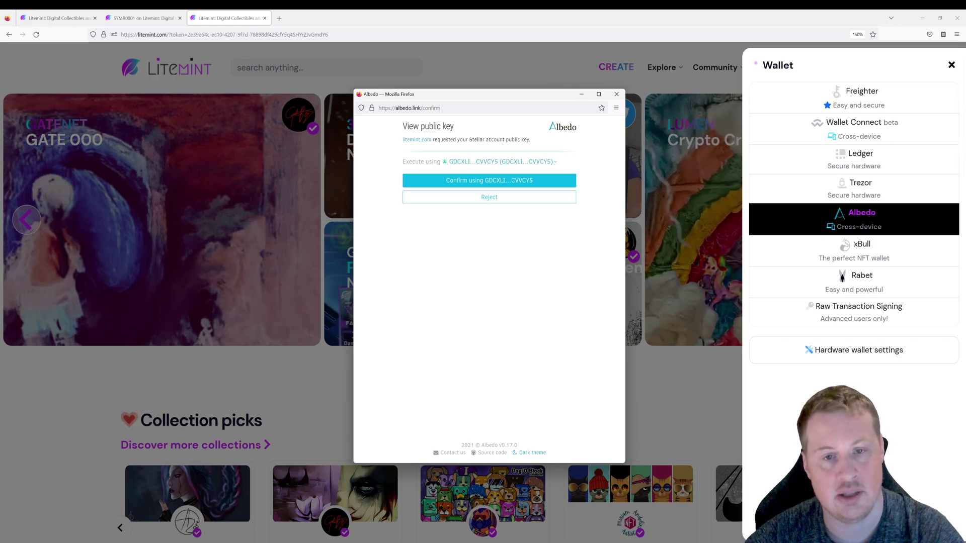
pyautogui.click(442, 182)
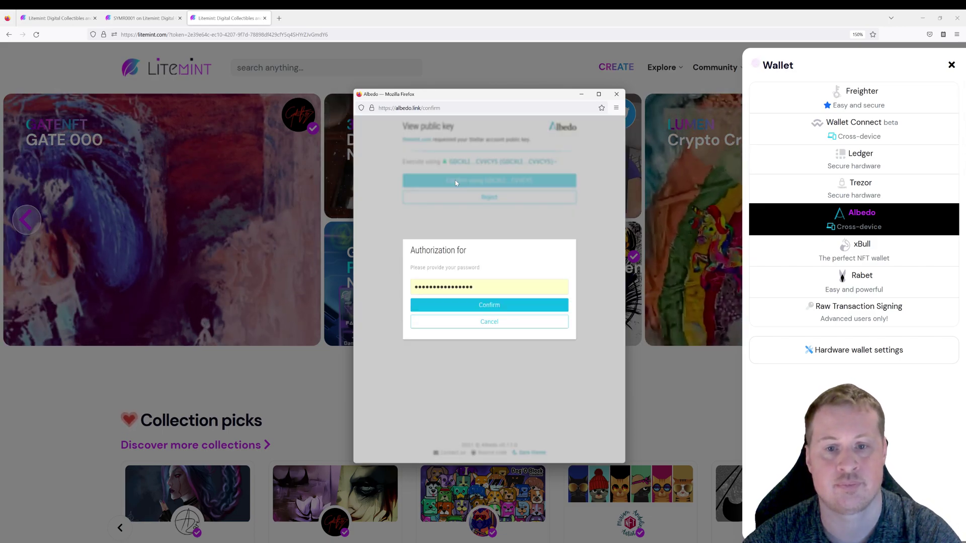
pyautogui.click(486, 307)
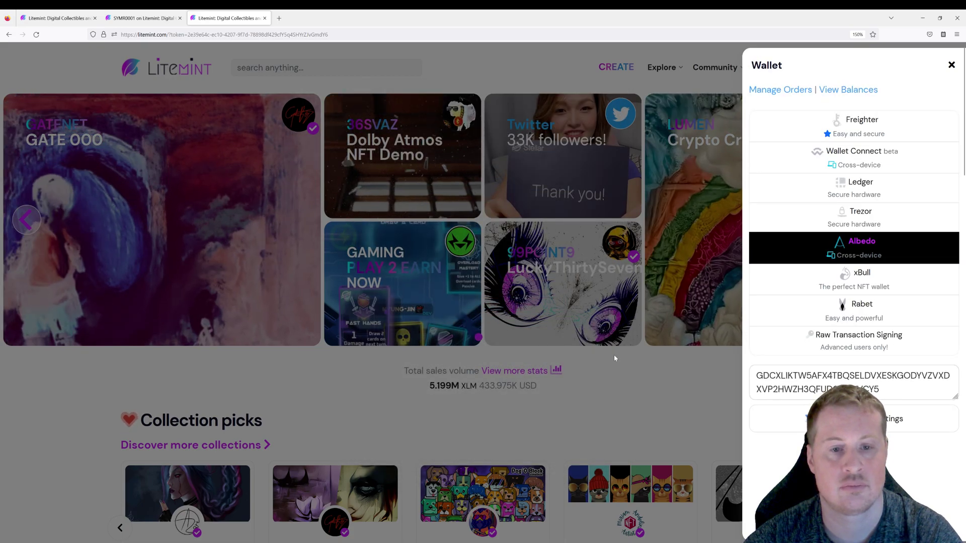
pyautogui.moveTo(768, 375); pyautogui.dragTo(880, 389)
pyautogui.hotkey('ctrl', 'a')
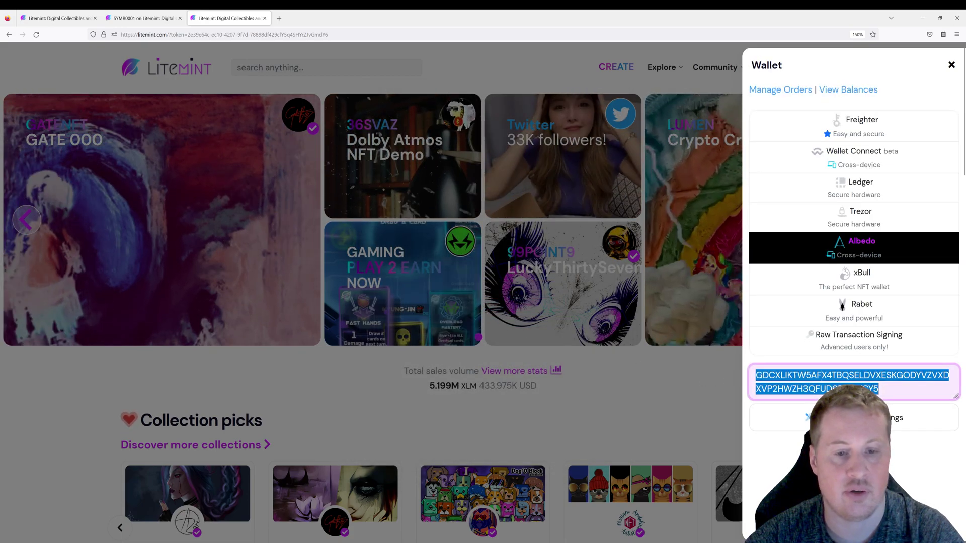
pyautogui.click(660, 419)
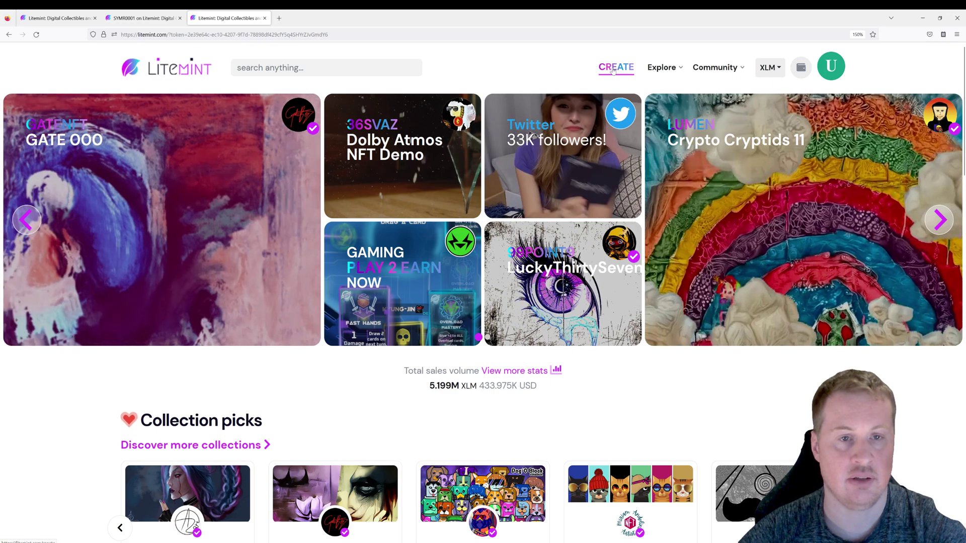
# - Upload 7.png from Downloads as the artwork on the Mint Your Token page
pyautogui.click(613, 70)
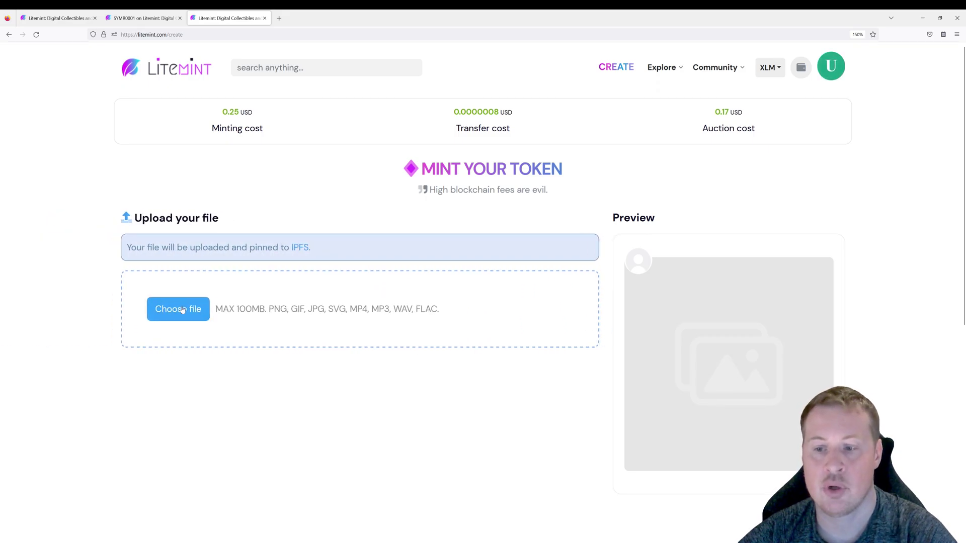
pyautogui.click(179, 309)
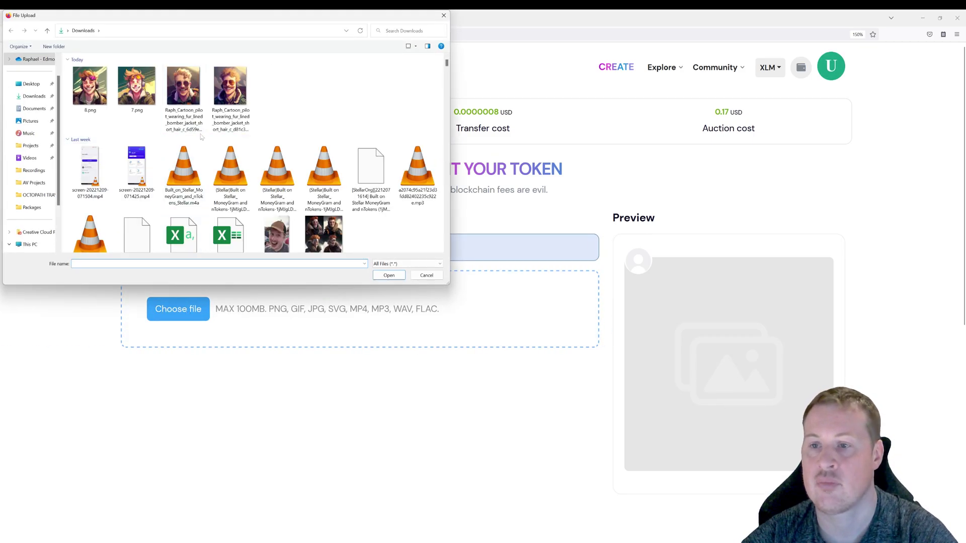
pyautogui.click(153, 105)
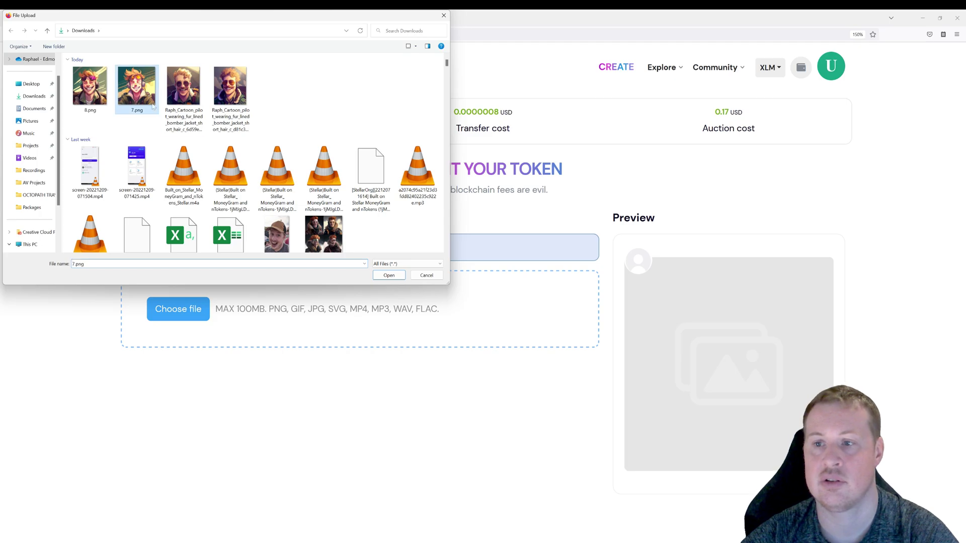
pyautogui.click(389, 276)
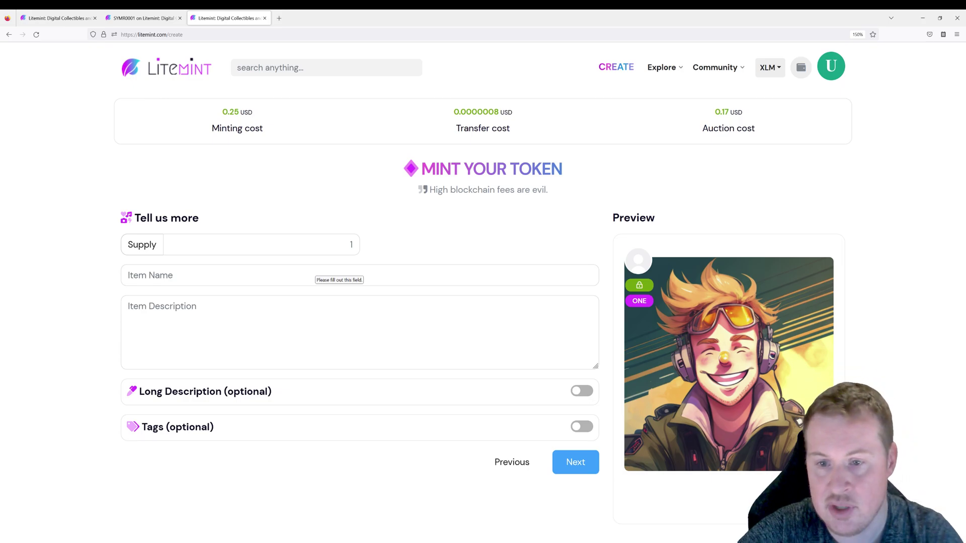
# - Name the item 'Pilor #4' and paste in its short description
pyautogui.click(352, 244)
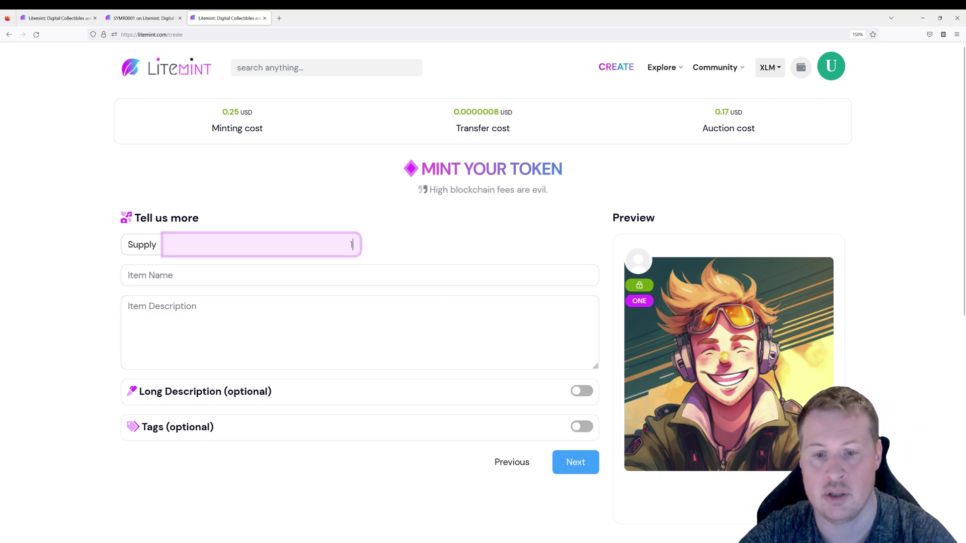
pyautogui.click(128, 275)
pyautogui.write('Pilor ')
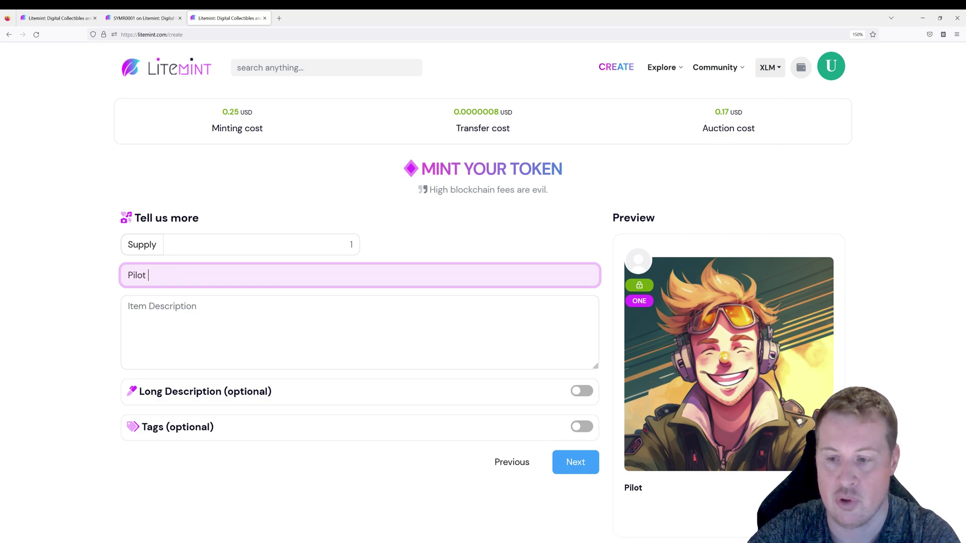
pyautogui.write('#4')
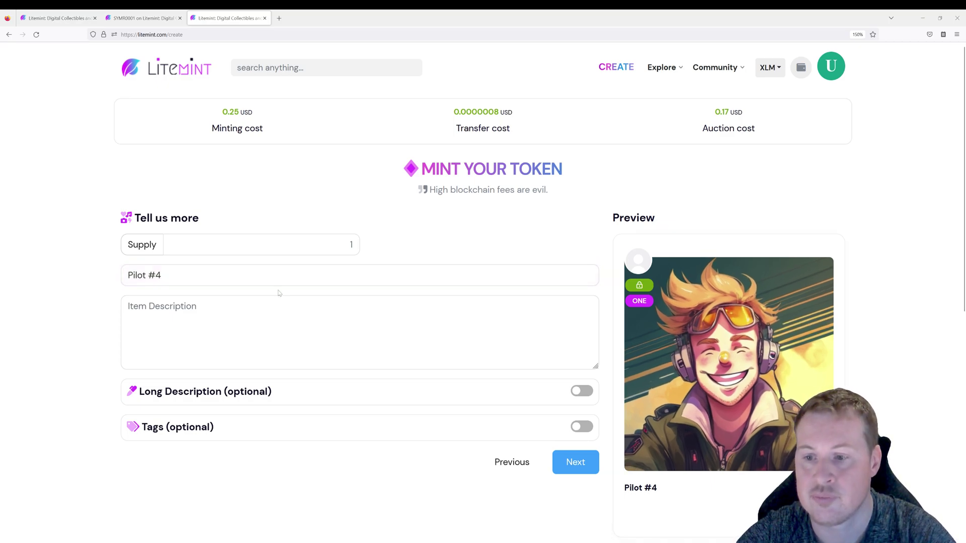
pyautogui.click(278, 302)
pyautogui.write('This NFT is a digital representation of a cartoon pilot.')
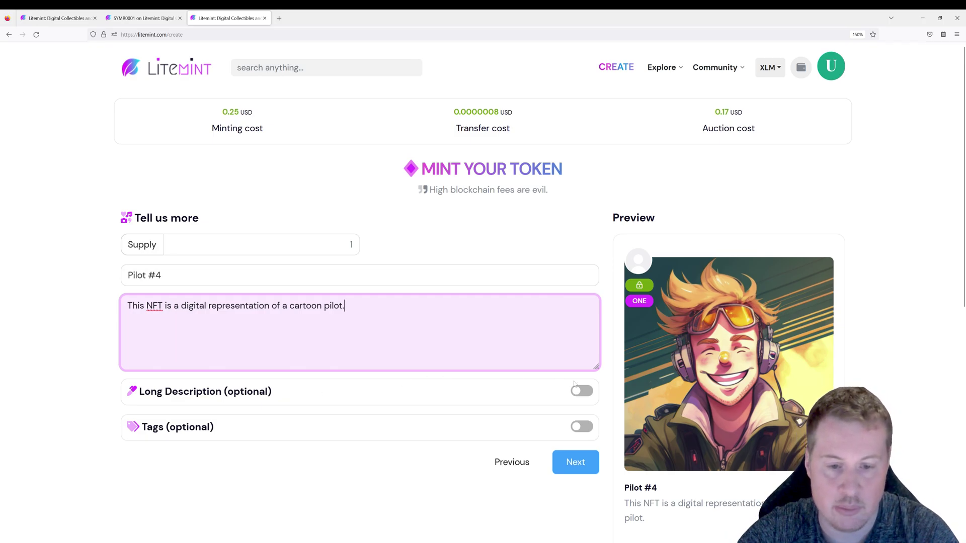
# - Enable Long Description and paste the grinning-aviator paragraph into it
pyautogui.click(579, 392)
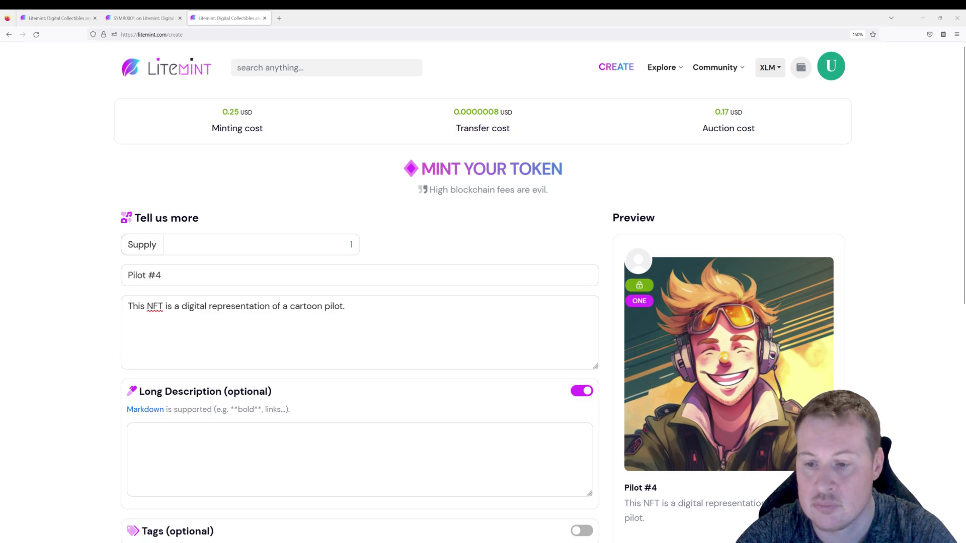
pyautogui.click(282, 474)
pyautogui.write("The pilot is depicted wearing a traditional aviator's cap and jacket, with a mischievous grin on their face. They are ready to take to the skies and embark on exciting adventures. This NFT is perfect for fans of cartoon characters and aviation enthusiasts alike. Get your own piece of cartoon history today!")
pyautogui.scroll(-3, 282, 474)
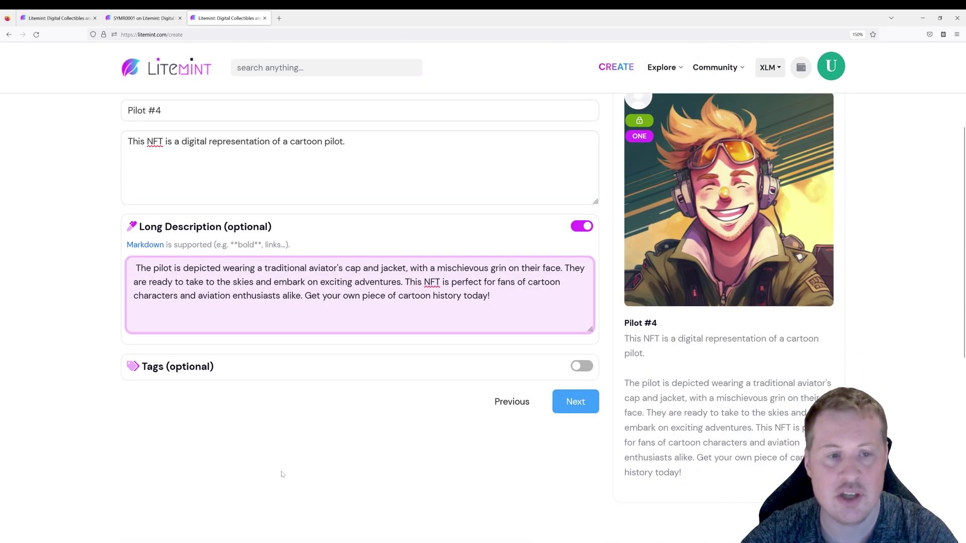
pyautogui.scroll(2, 282, 474)
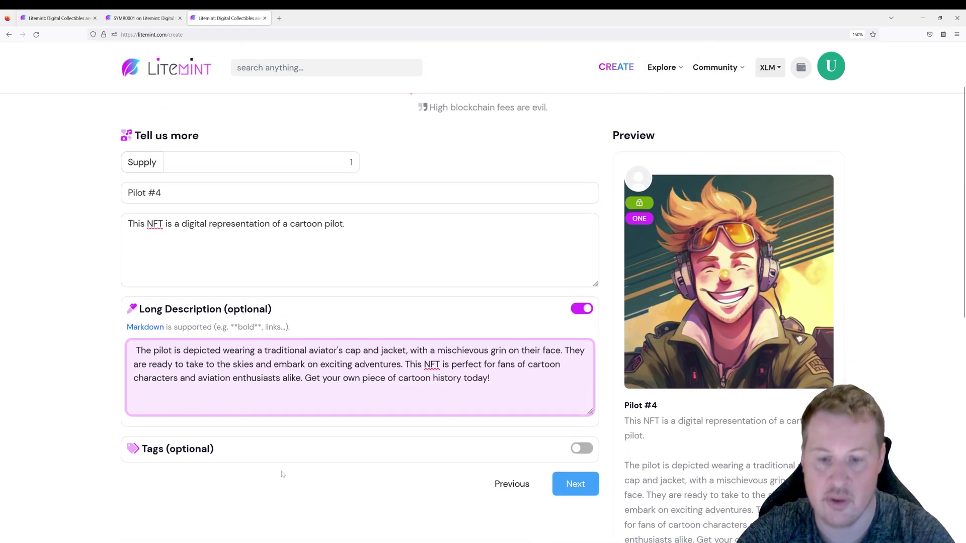
# - Add the tags cartoon, pilot and raph and advance to the Stellar TOML step
pyautogui.click(581, 449)
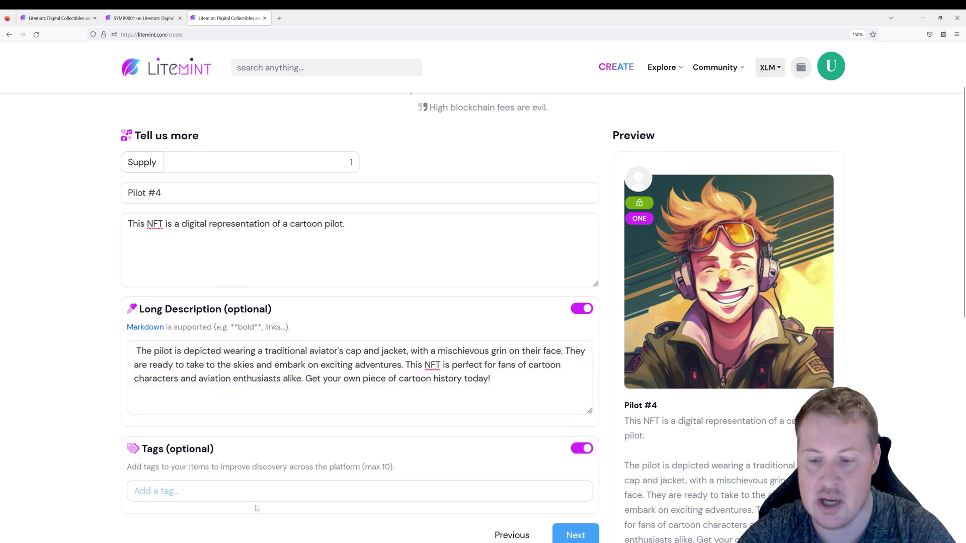
pyautogui.write('cartoo')
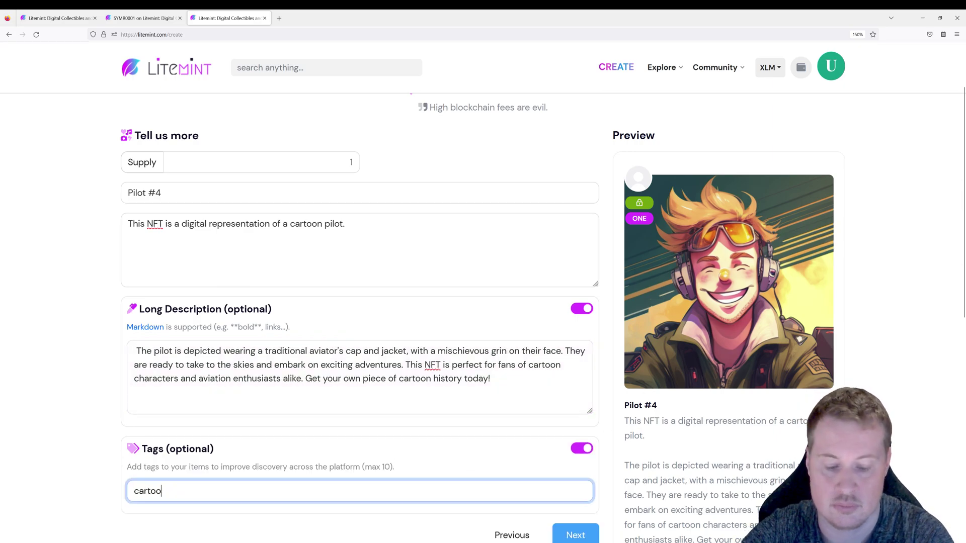
pyautogui.write('n')
pyautogui.press('Return')
pyautogui.write('pil')
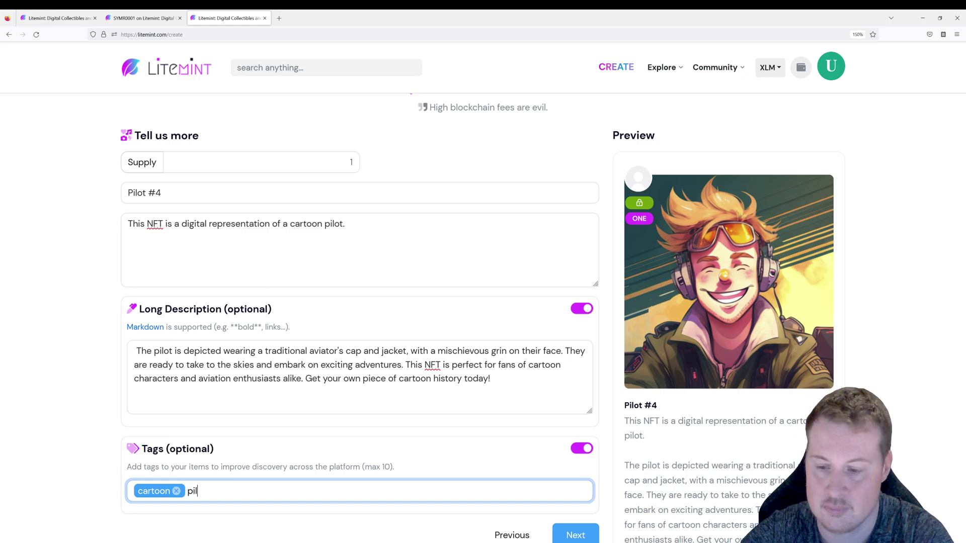
pyautogui.write('ot')
pyautogui.press('Return')
pyautogui.write('raph')
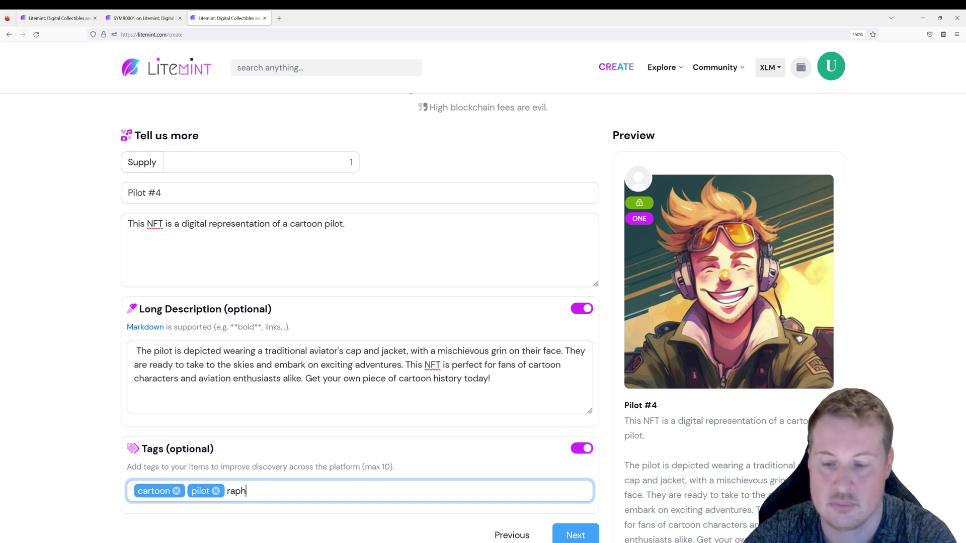
pyautogui.press('Return')
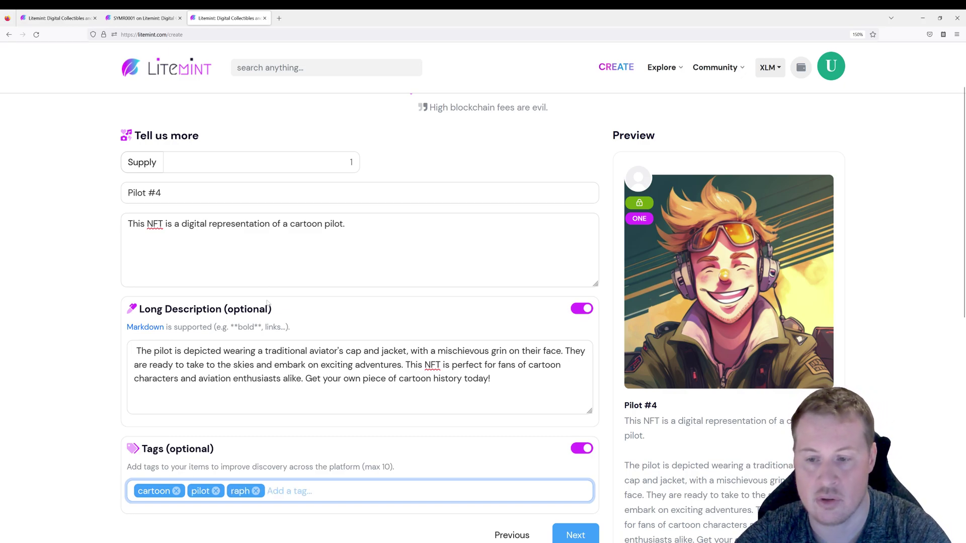
pyautogui.scroll(-2, 435, 435)
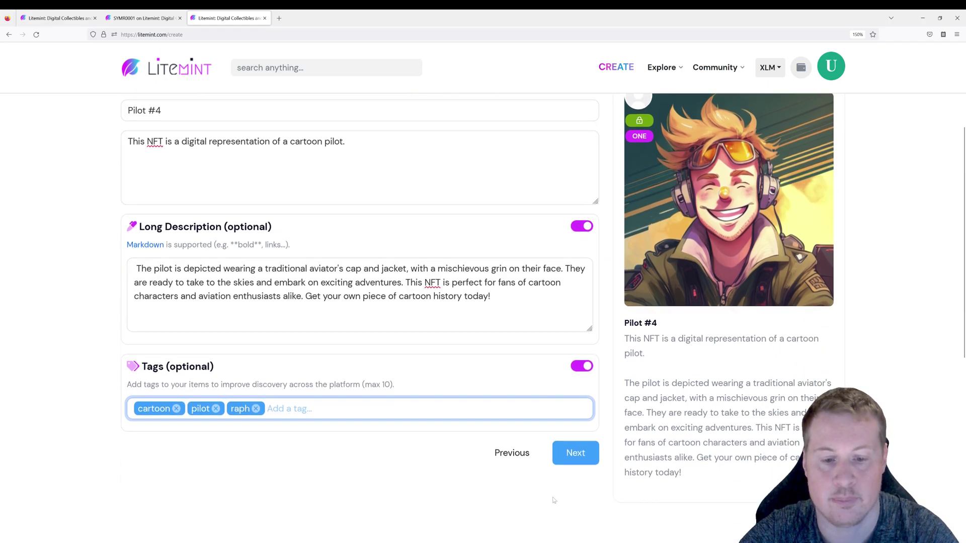
pyautogui.click(579, 456)
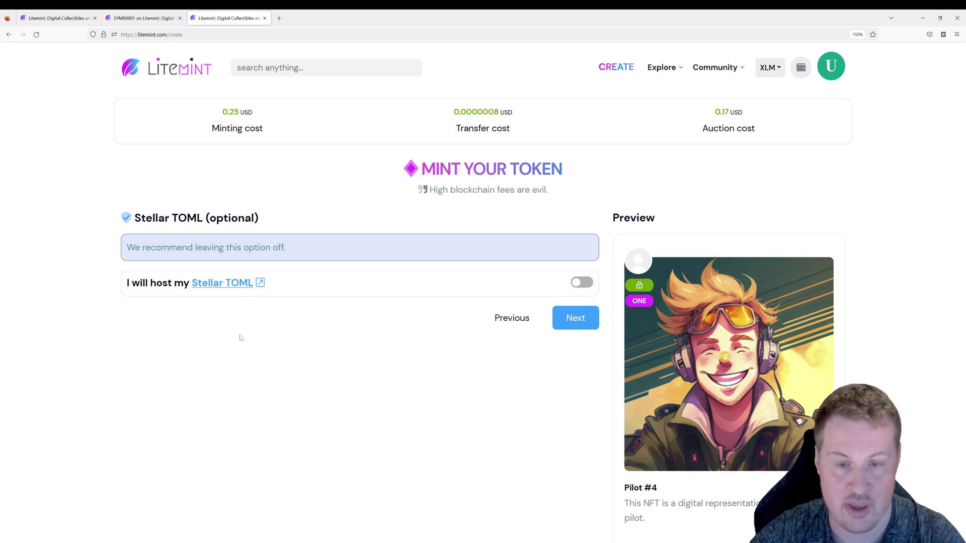
# - Skip Stellar TOML hosting and change the item code from NFT to PILOT4
pyautogui.click(578, 319)
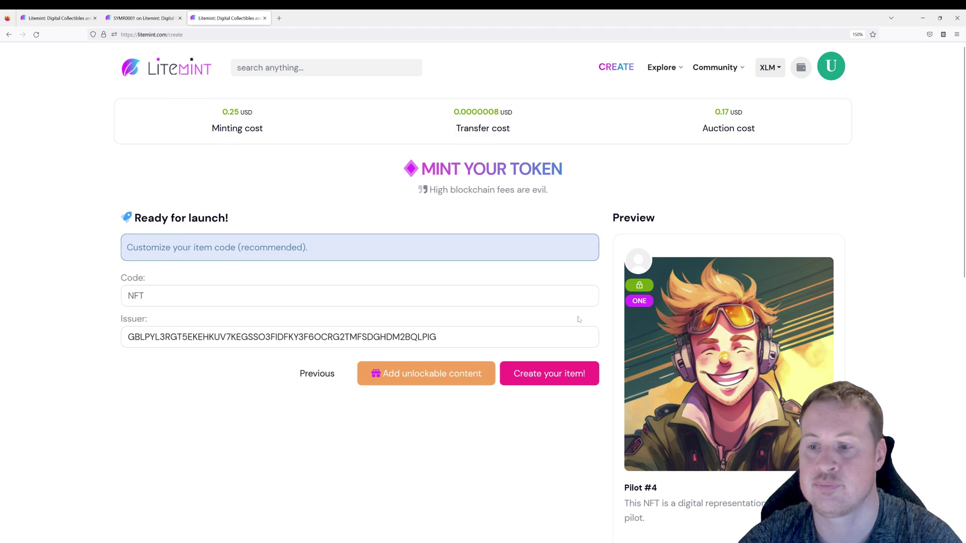
pyautogui.click(144, 296)
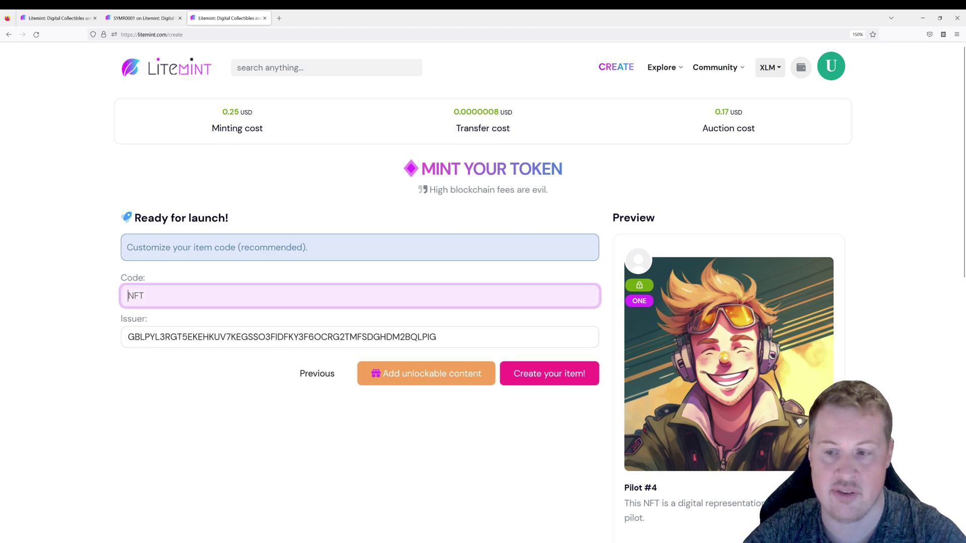
pyautogui.write('PI')
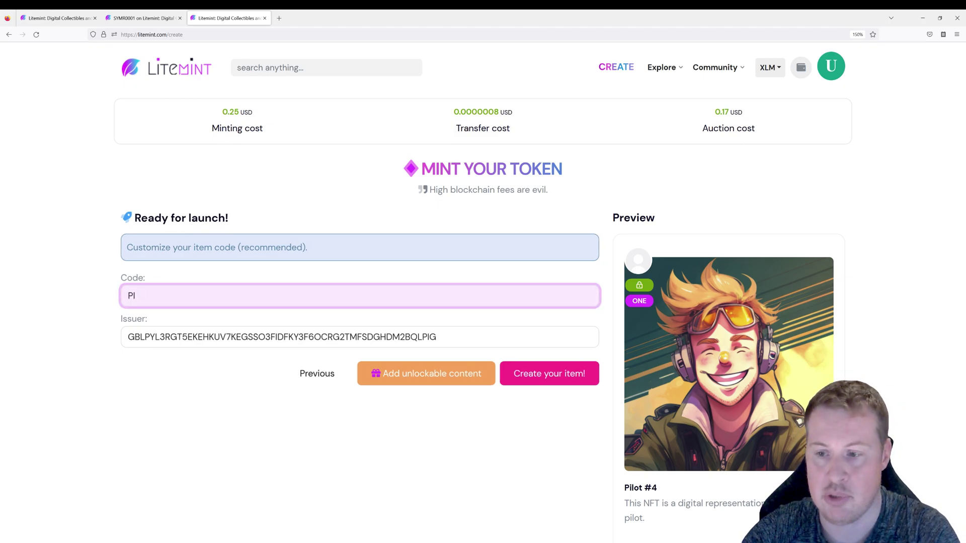
pyautogui.write('LOT4')
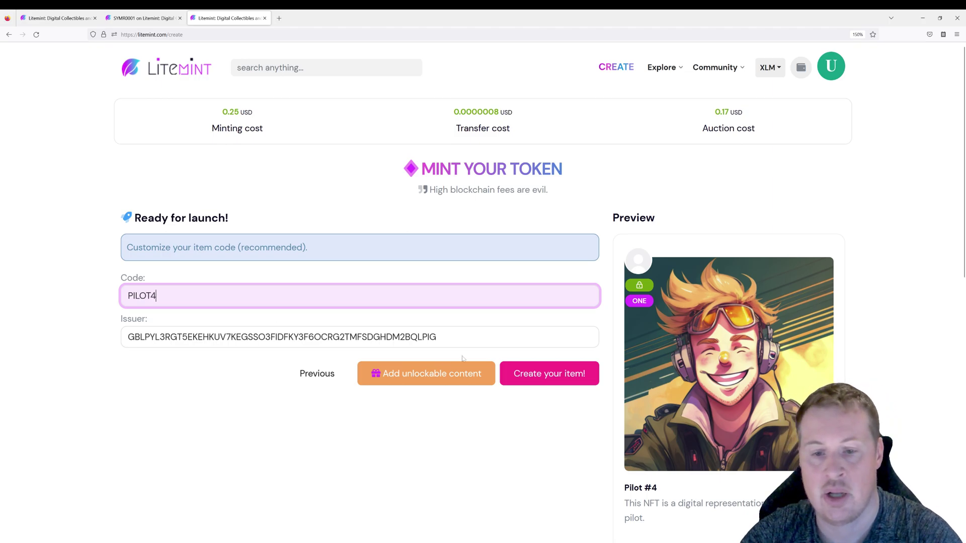
pyautogui.moveTo(468, 337); pyautogui.dragTo(114, 344)
pyautogui.click(231, 390)
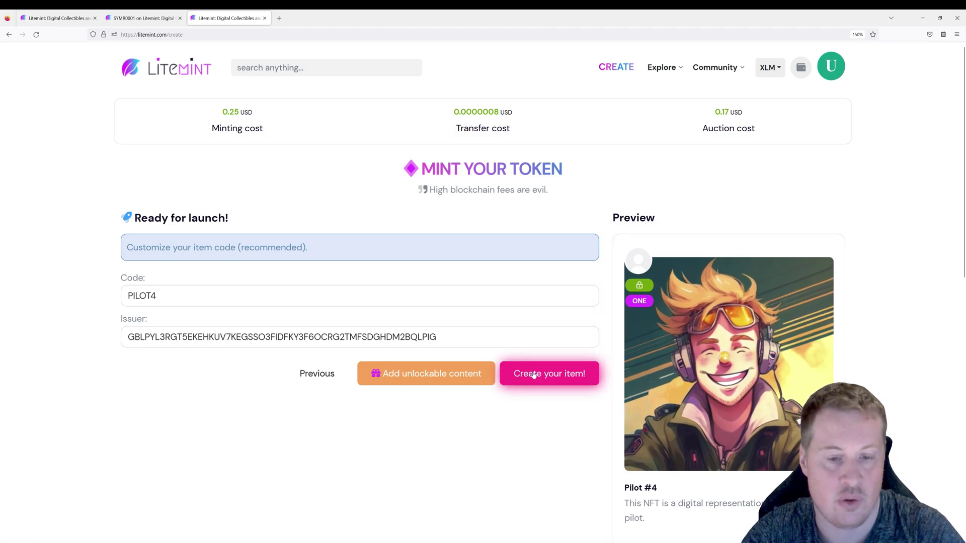
# - Create the Pilot #4 item and sign its minting transaction in Albedo with the saved password
pyautogui.click(551, 379)
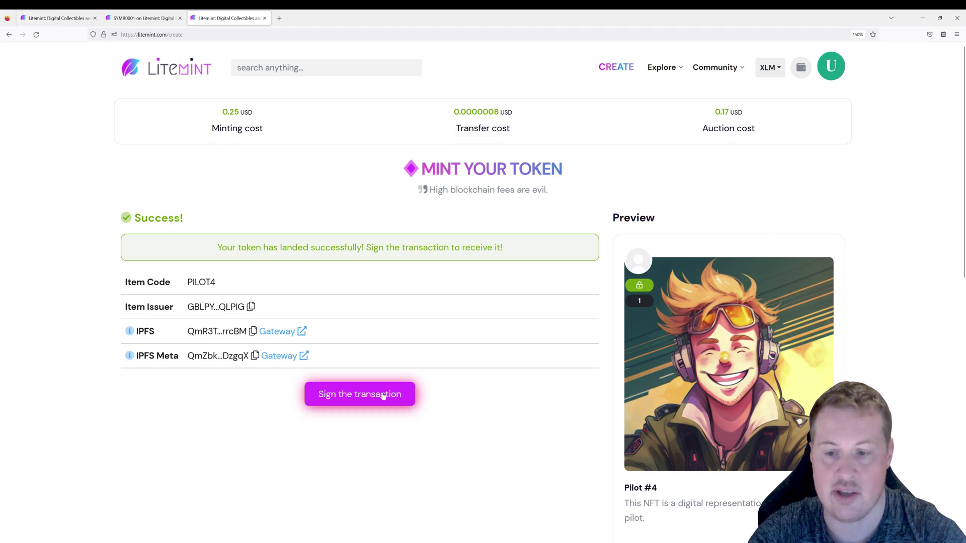
pyautogui.click(383, 396)
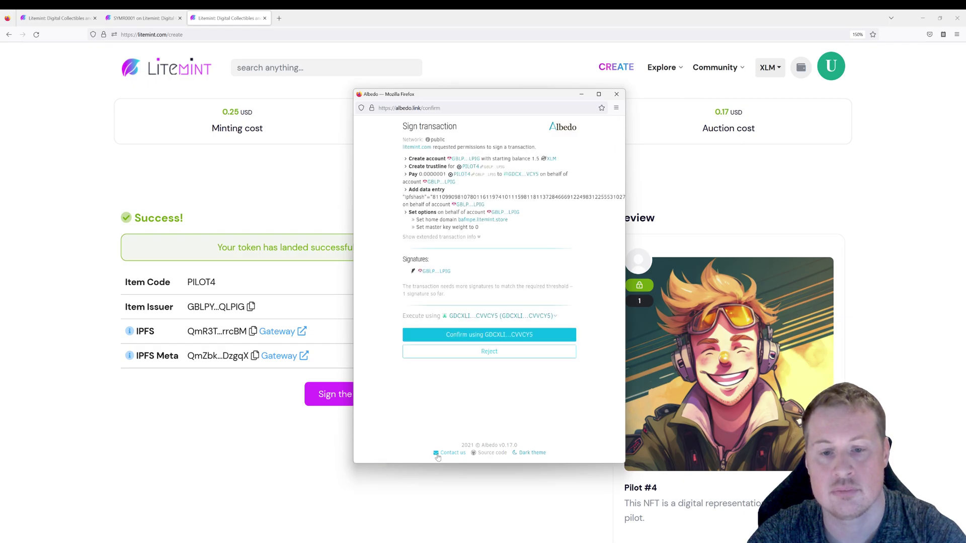
pyautogui.click(476, 337)
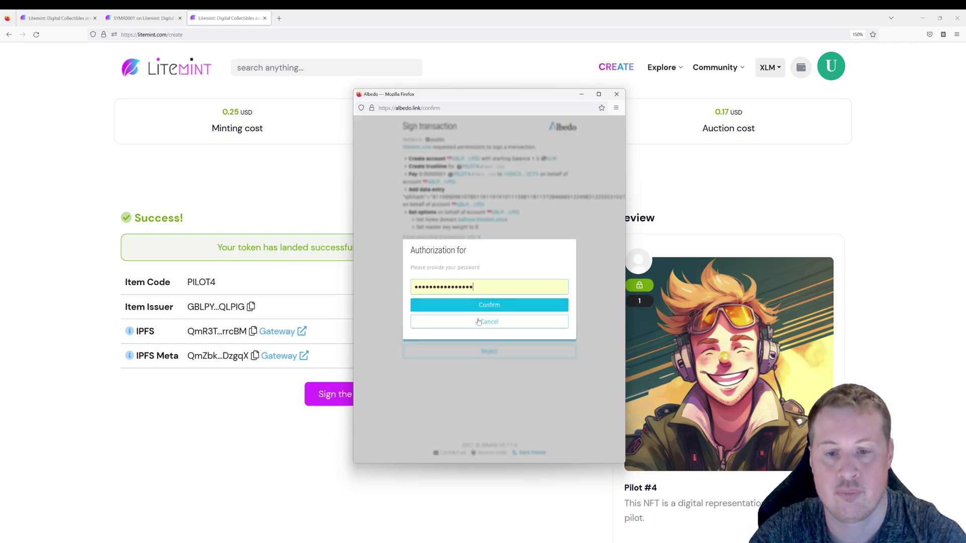
pyautogui.click(487, 307)
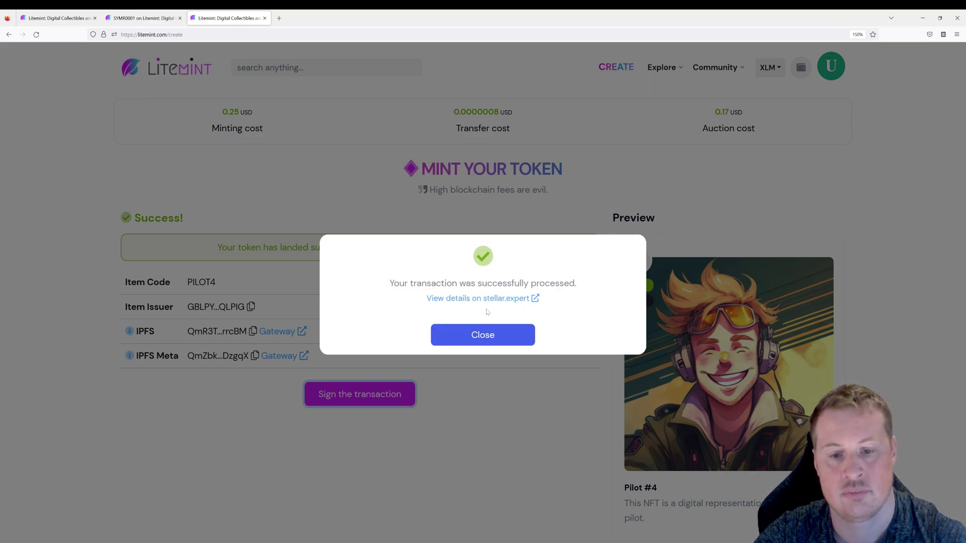
pyautogui.click(505, 335)
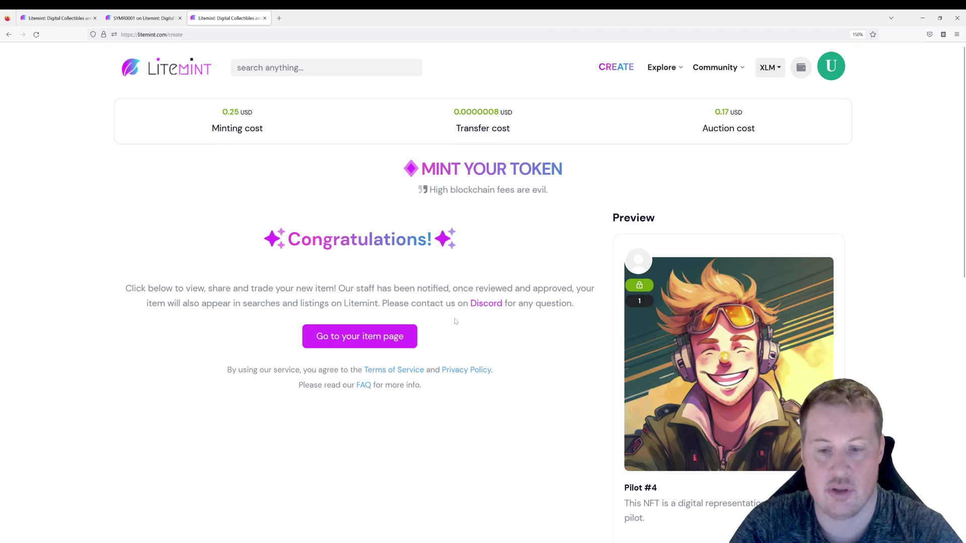
# - Open the new Pilot #4 item page and check its web address
pyautogui.click(355, 337)
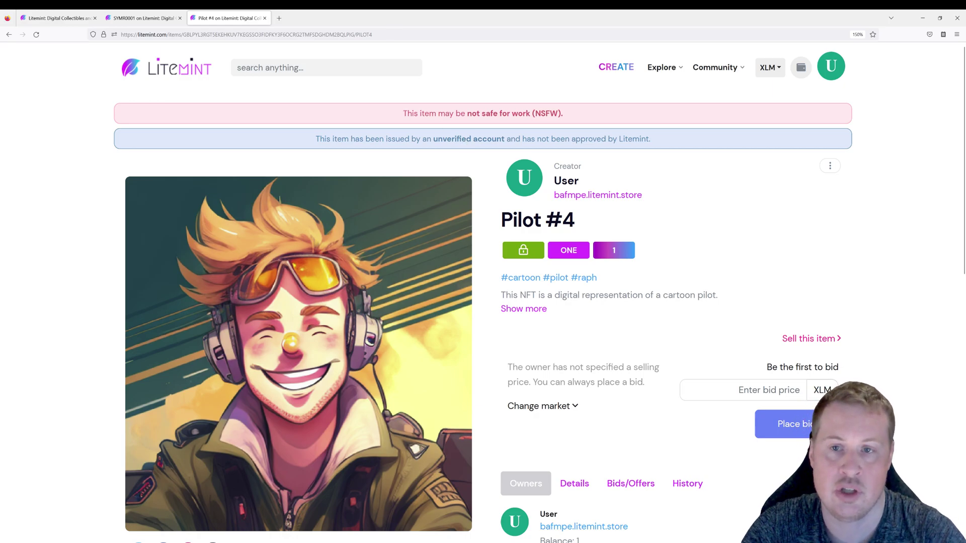
pyautogui.hotkey('ctrl', 'l')
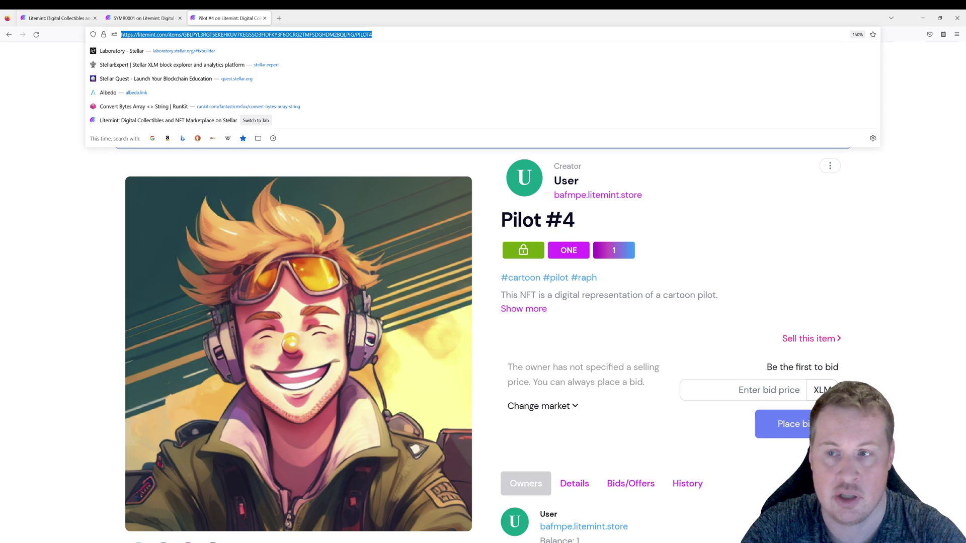
pyautogui.click(55, 152)
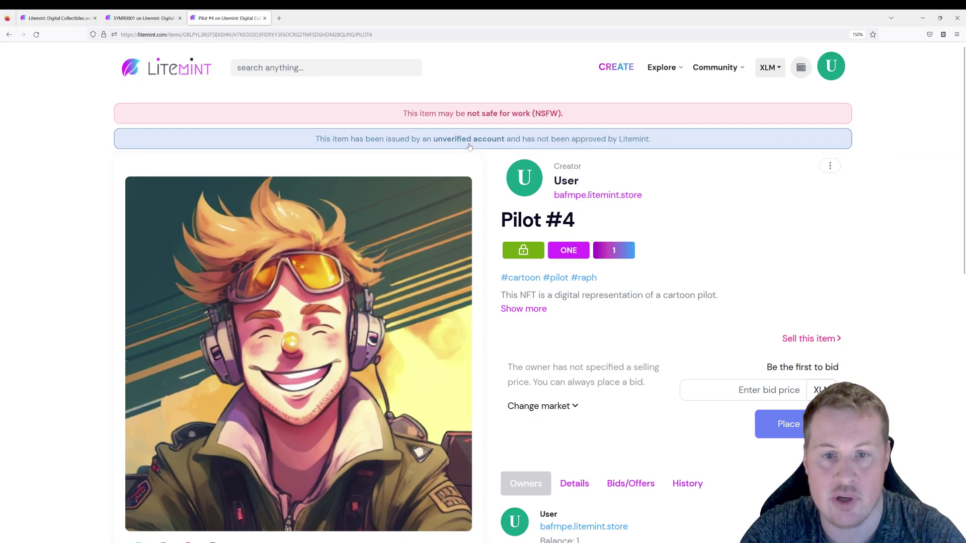
# - Place a 500 XLM offer on Pilot #4 and approve it in Albedo with the saved password
pyautogui.moveTo(469, 146)
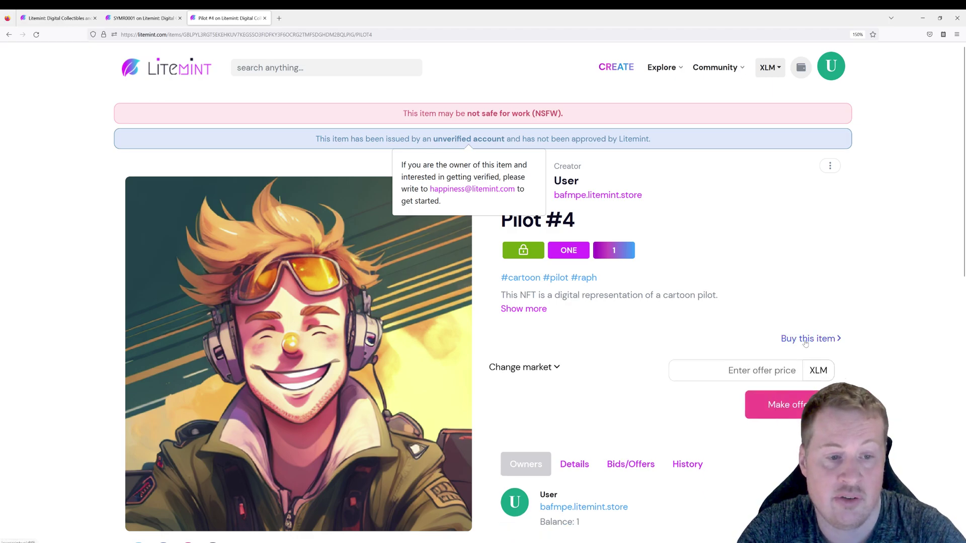
pyautogui.click(806, 370)
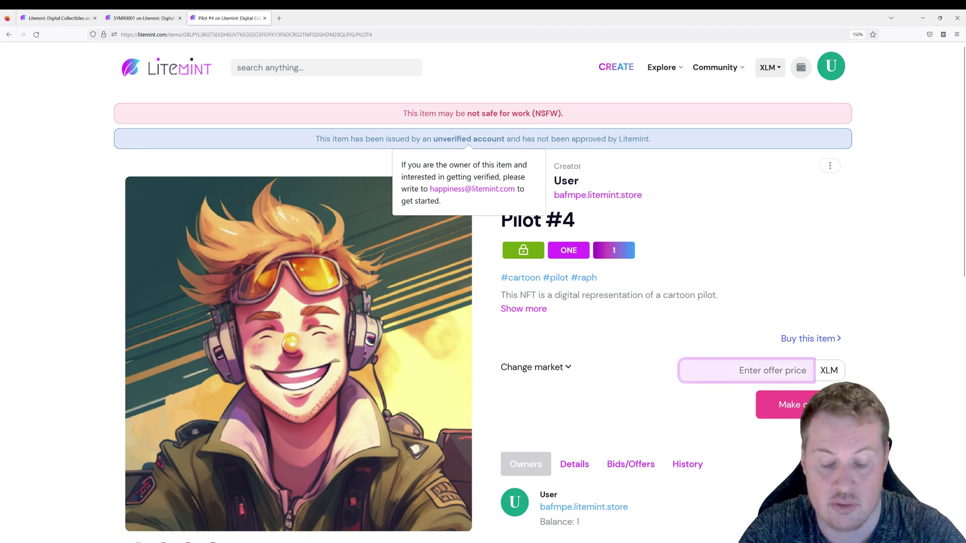
pyautogui.write('500')
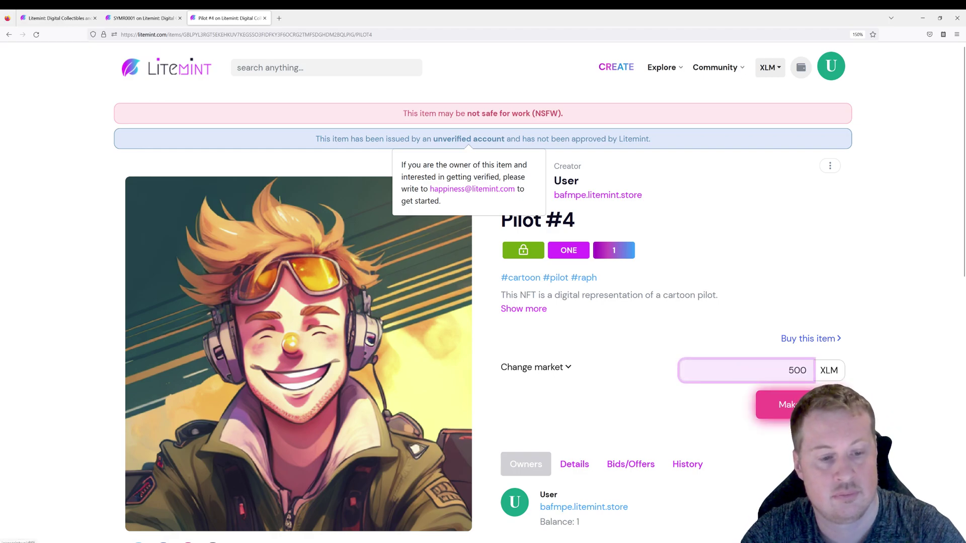
pyautogui.press('Return')
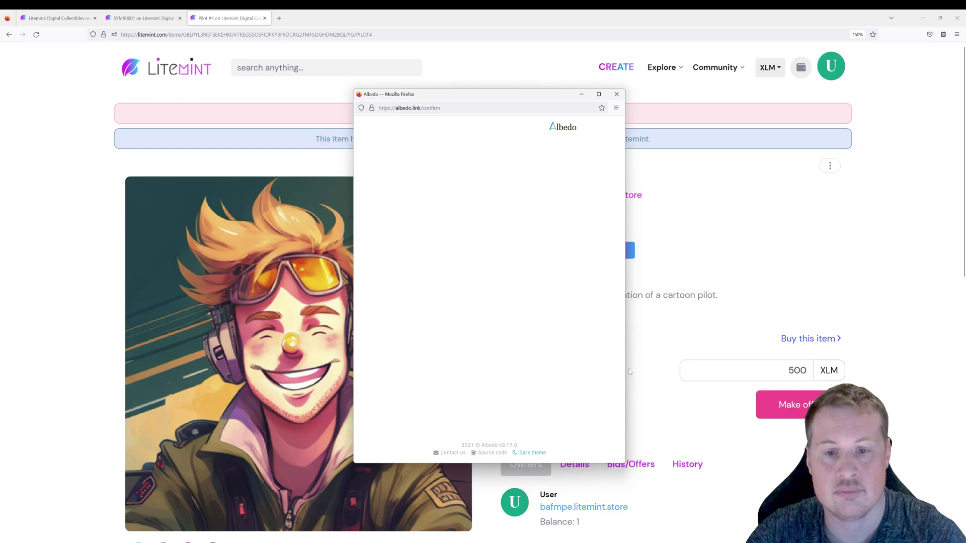
pyautogui.click(479, 232)
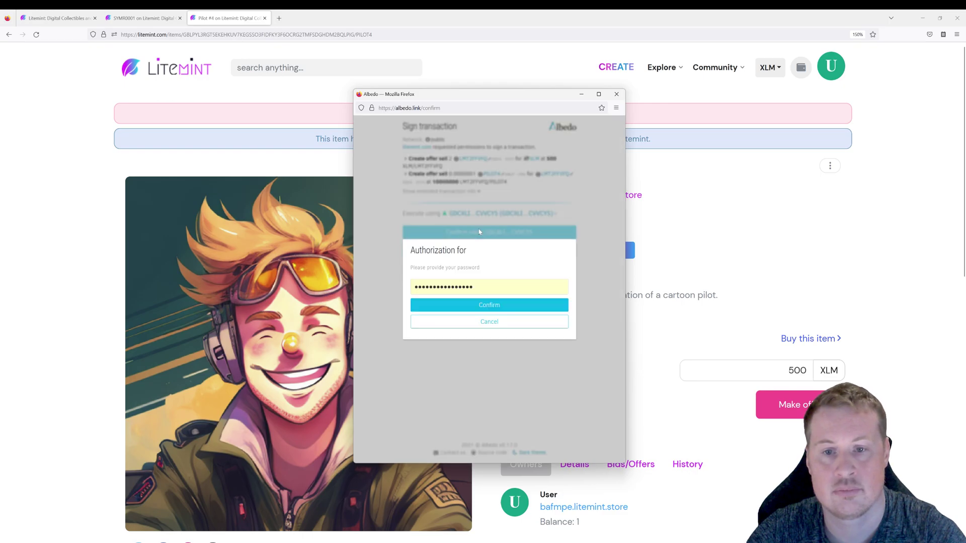
pyautogui.click(483, 306)
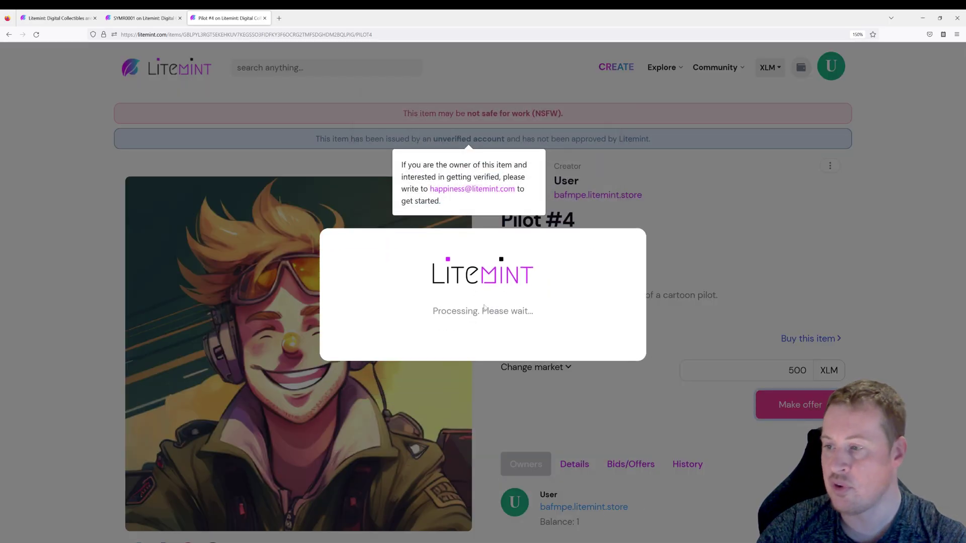